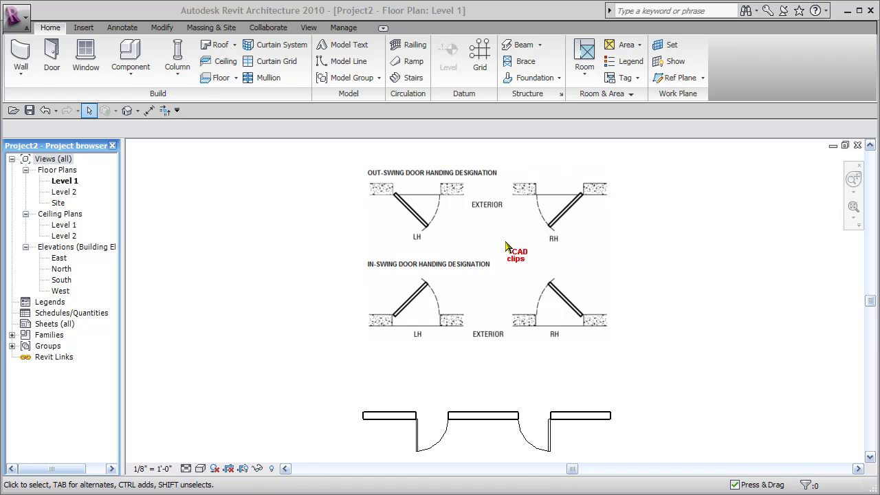
Step: Zoom in on the DOOR-SWINGS.PNG handing diagram, then pan to show the two doors in the wall
scroll(506, 249, up, 4)
middle_drag(507, 250, 514, 310)
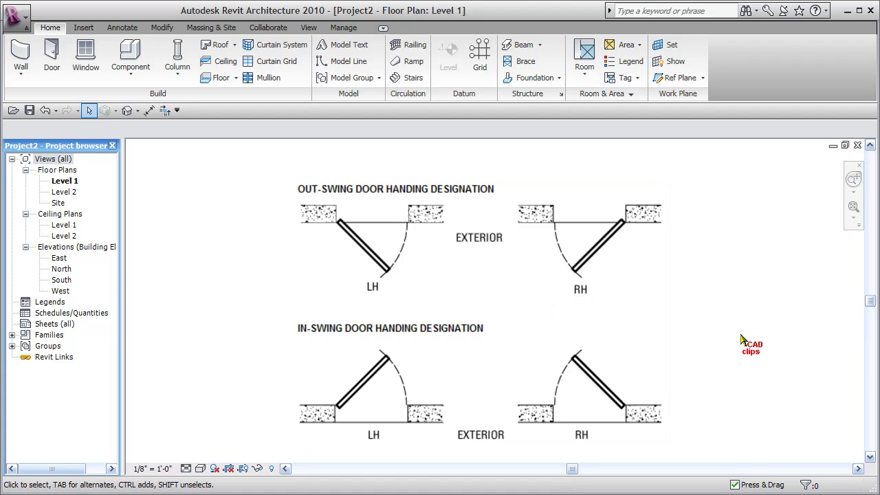
middle_drag(745, 363, 736, 277)
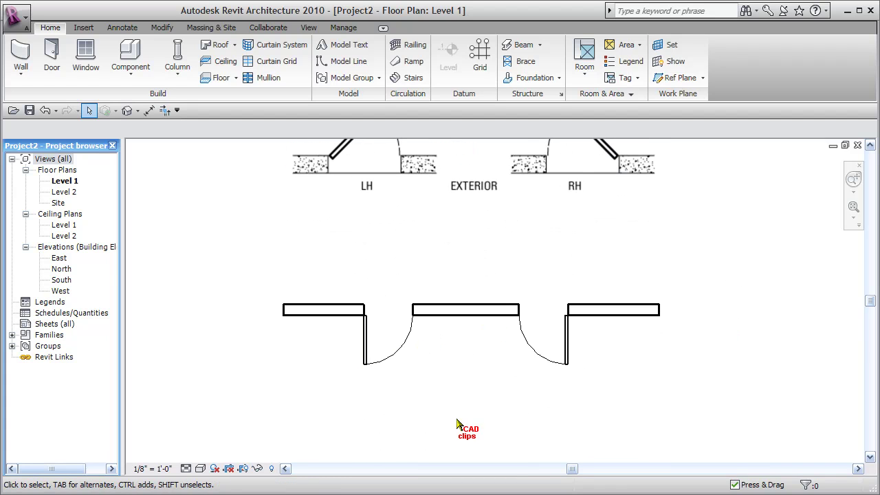
click(400, 349)
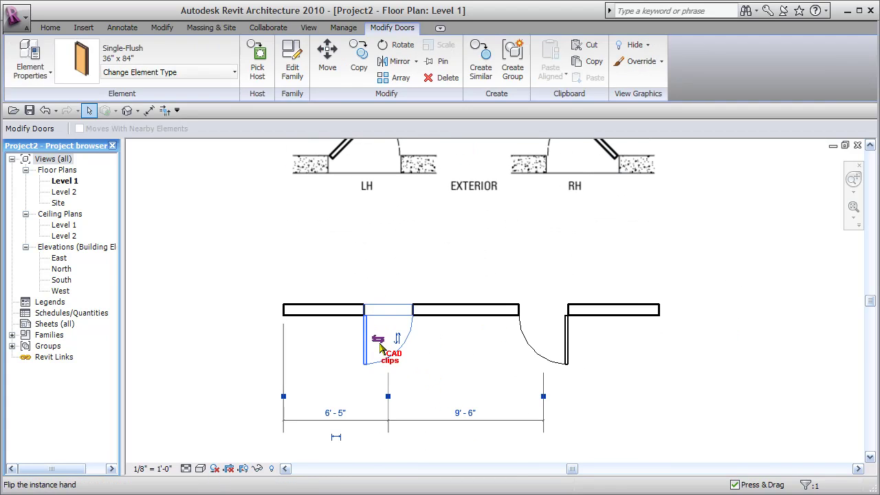
click(379, 348)
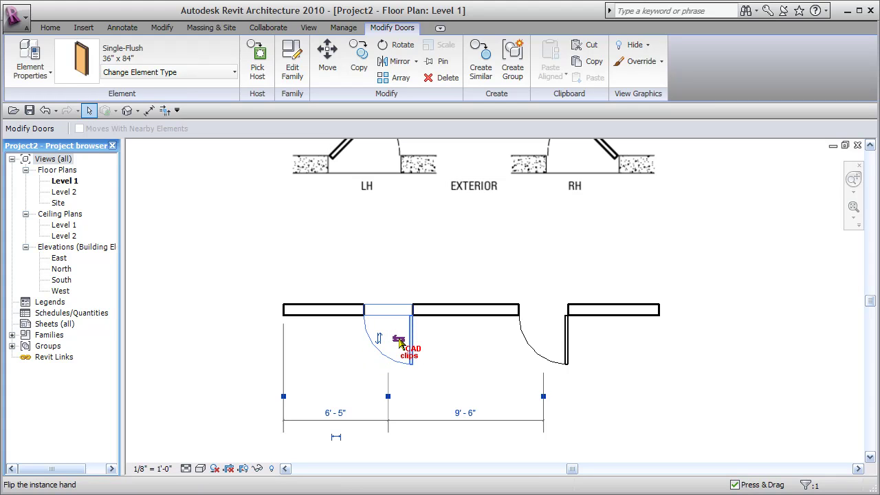
click(398, 339)
click(398, 338)
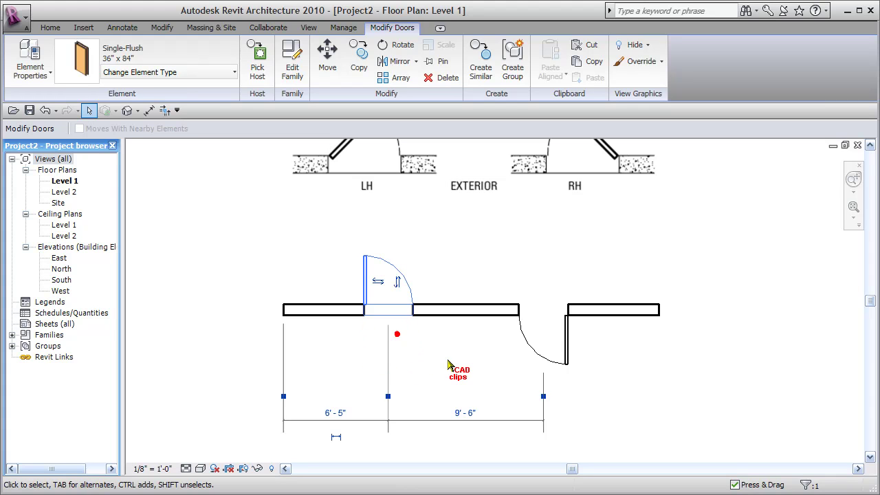
click(397, 282)
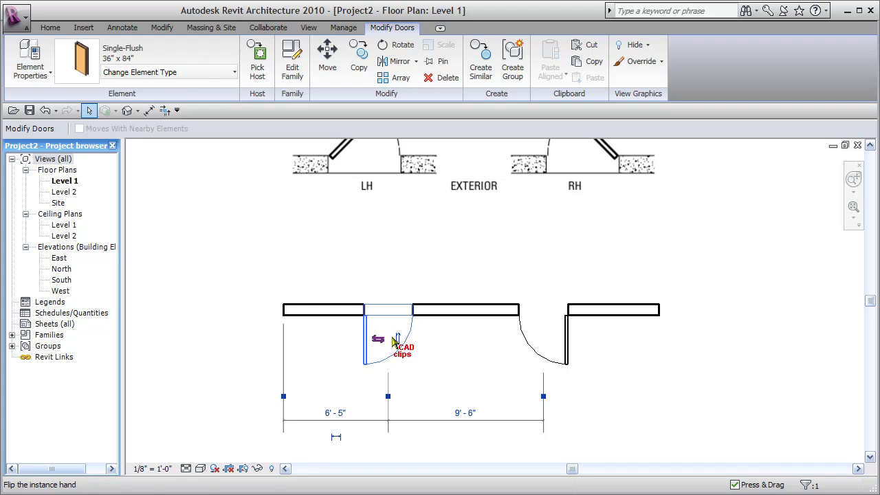
click(440, 362)
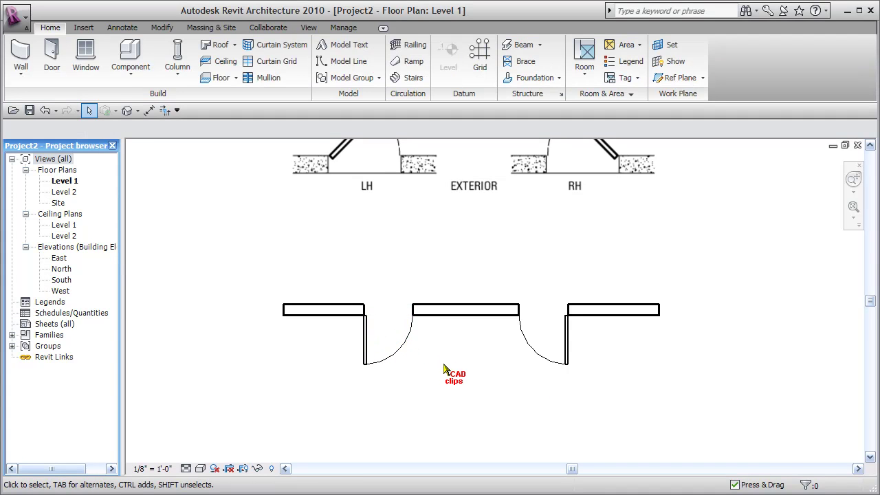
click(400, 352)
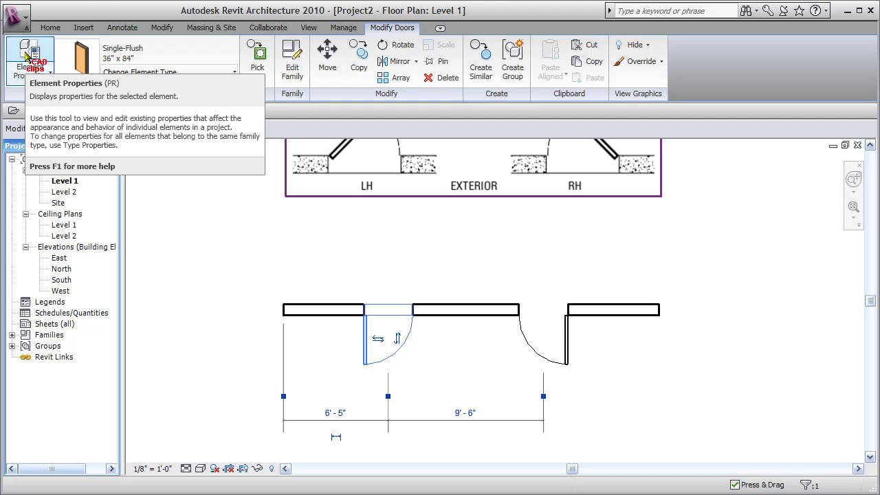
click(232, 250)
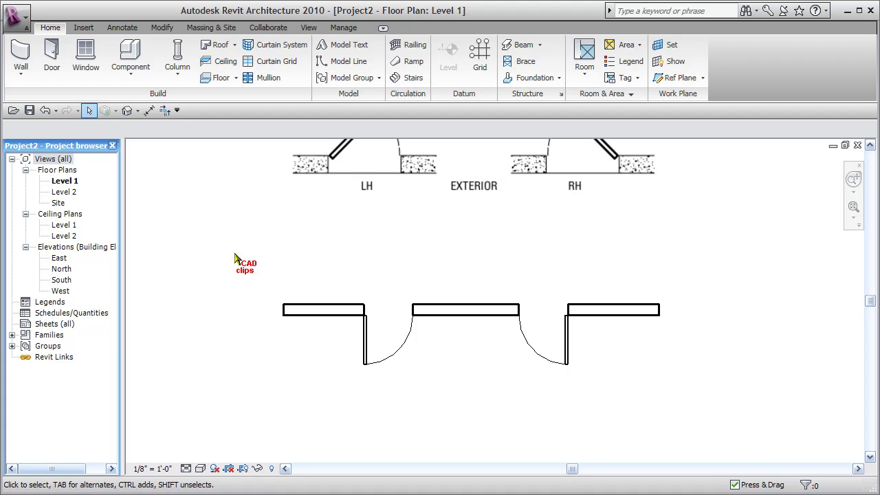
click(396, 353)
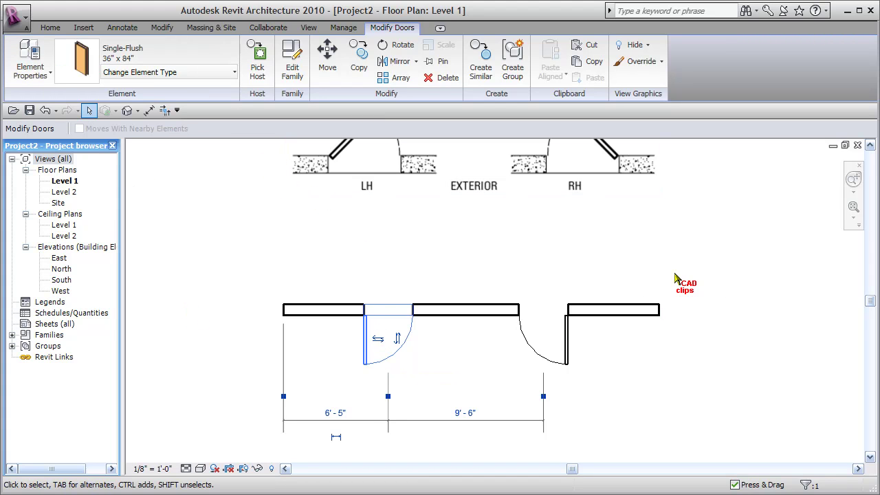
click(764, 289)
middle_drag(739, 273, 724, 296)
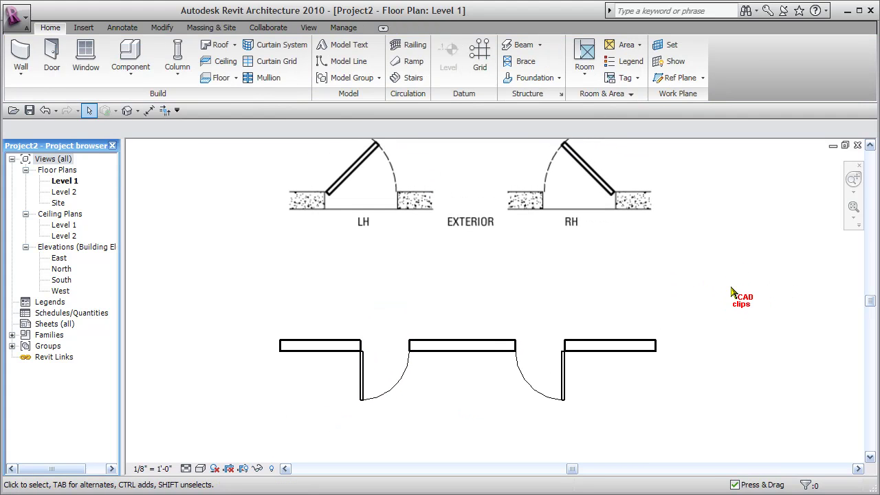
click(562, 379)
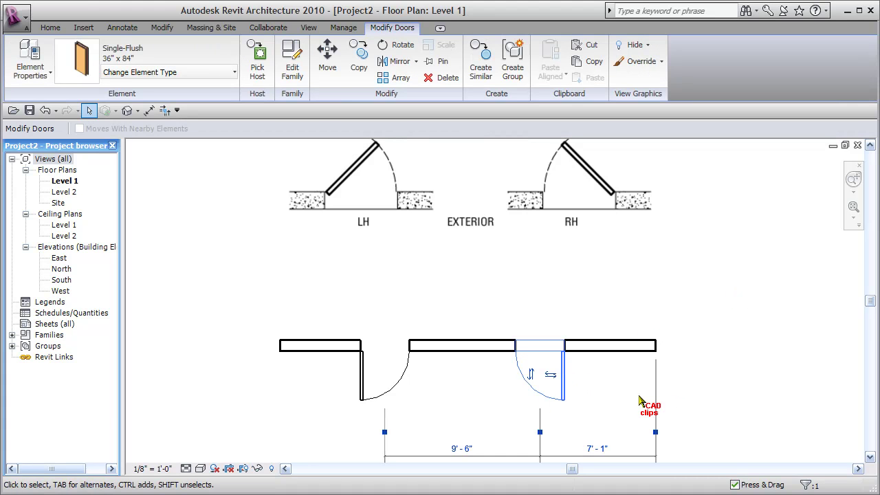
click(684, 386)
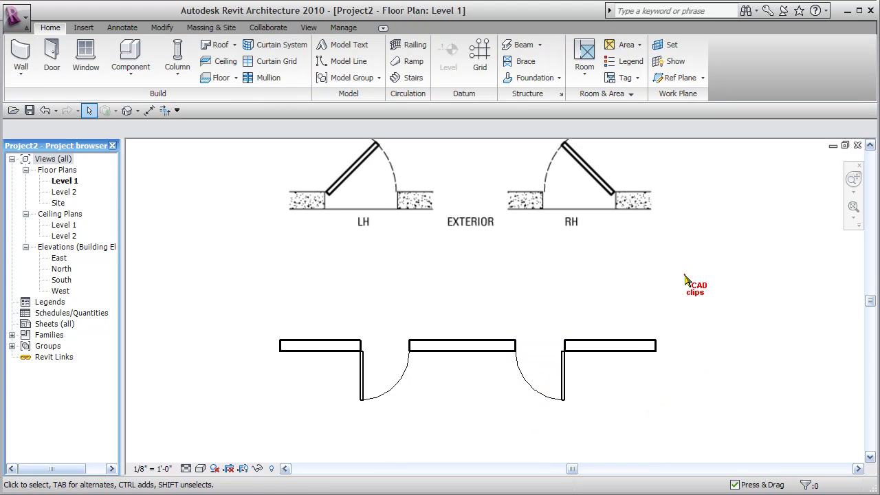
mouse_move(686, 272)
middle_down()
mouse_move(644, 309)
mouse_move(703, 309)
mouse_move(685, 302)
middle_up()
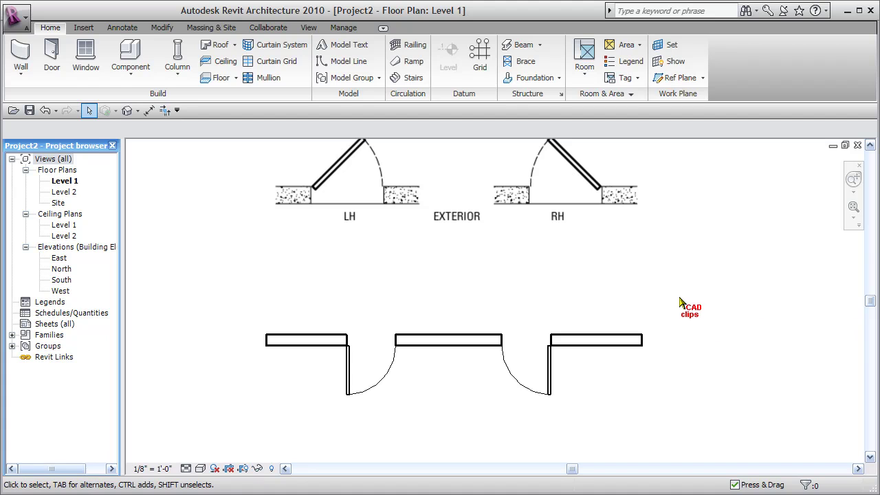
Step: Open the Shared Parameters editor and check the CADclips shared parameter file path
click(344, 27)
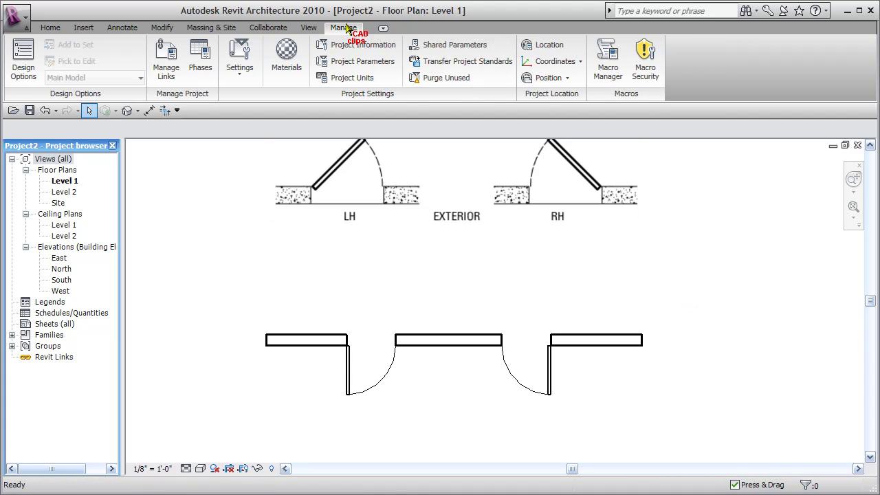
click(455, 50)
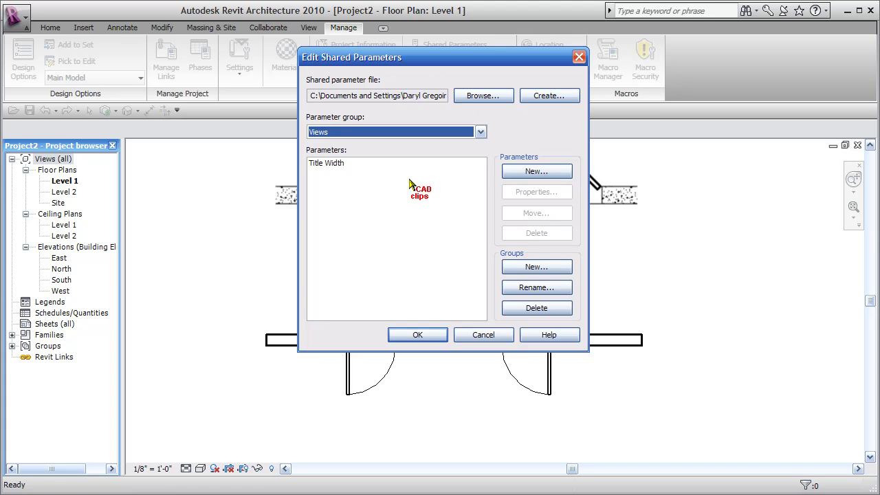
click(403, 95)
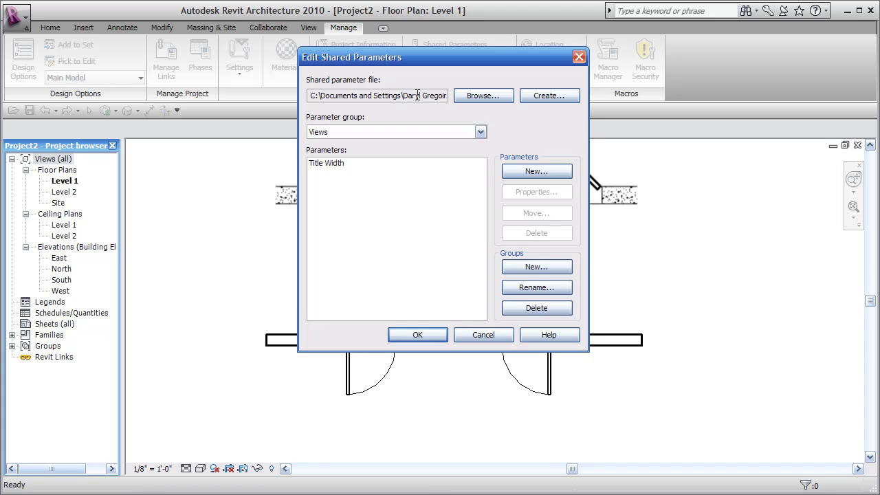
key(End)
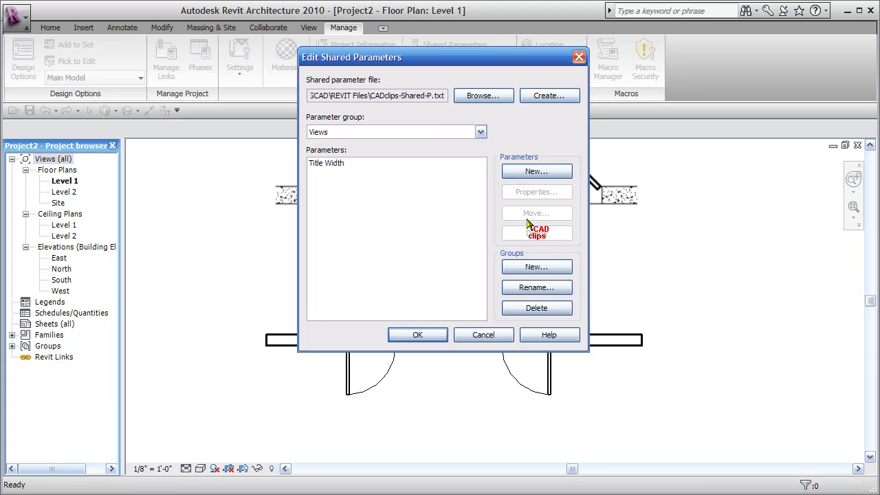
Step: Create a new shared parameter group named Door Info
click(555, 266)
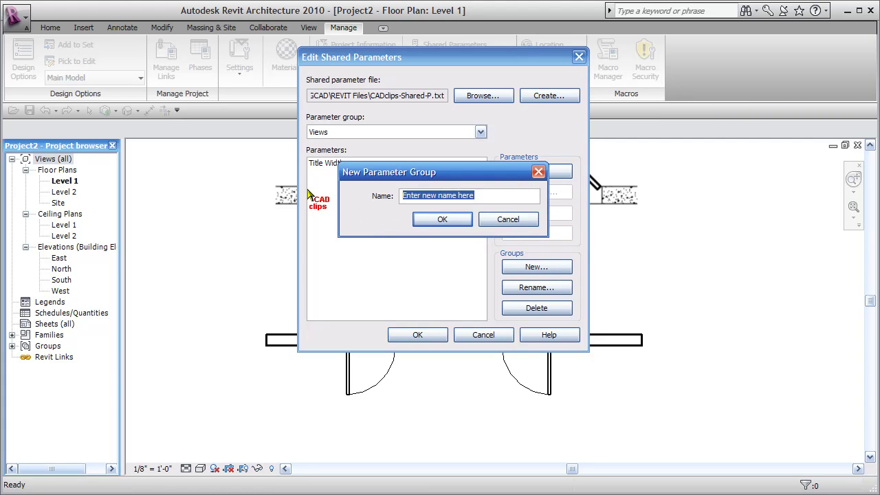
text(Door Info)
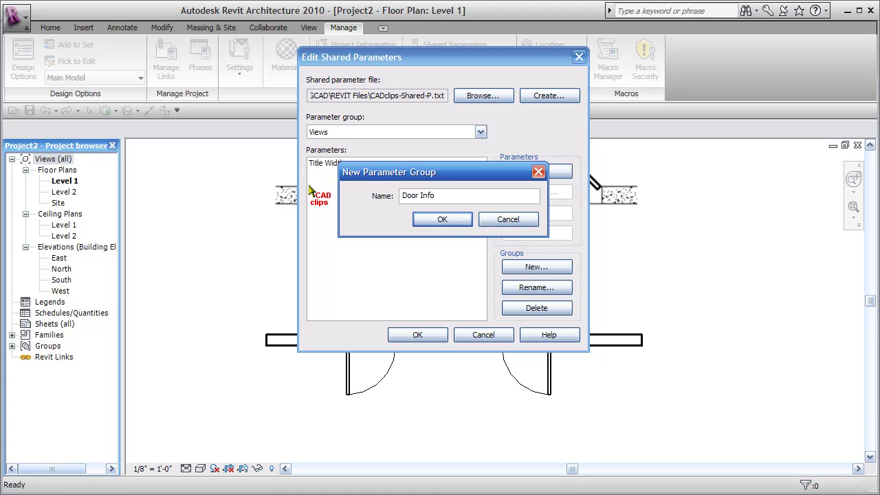
click(443, 220)
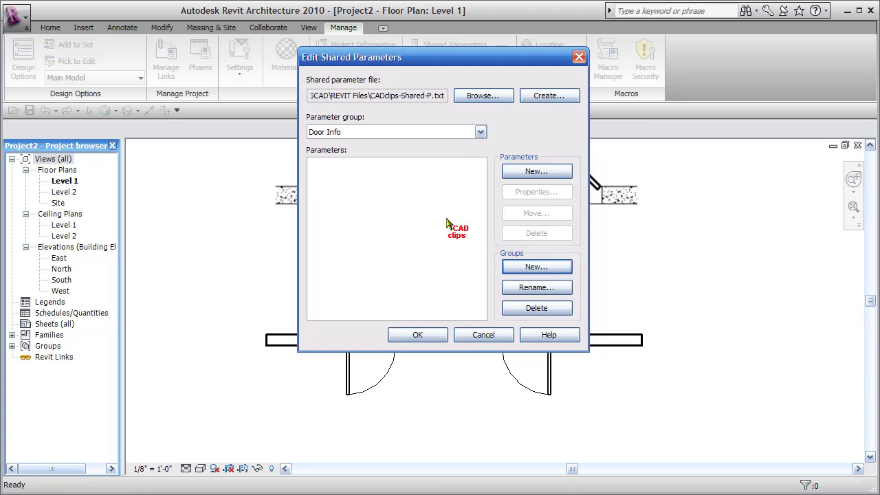
Step: Add a Swing text parameter to the Door Info group and save the changes
click(553, 173)
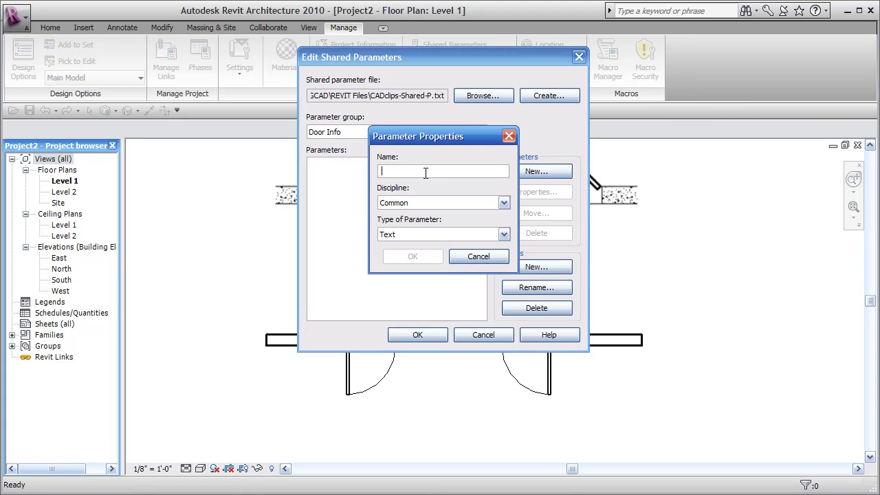
text(Swing)
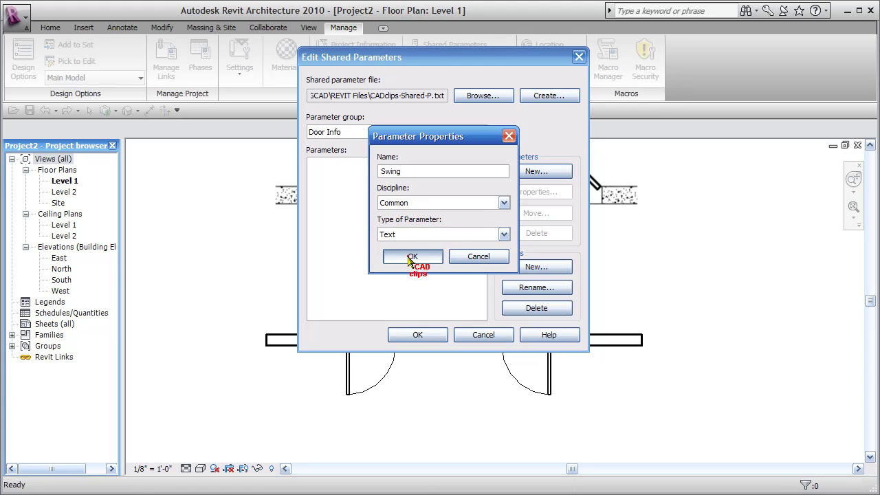
click(413, 256)
click(426, 335)
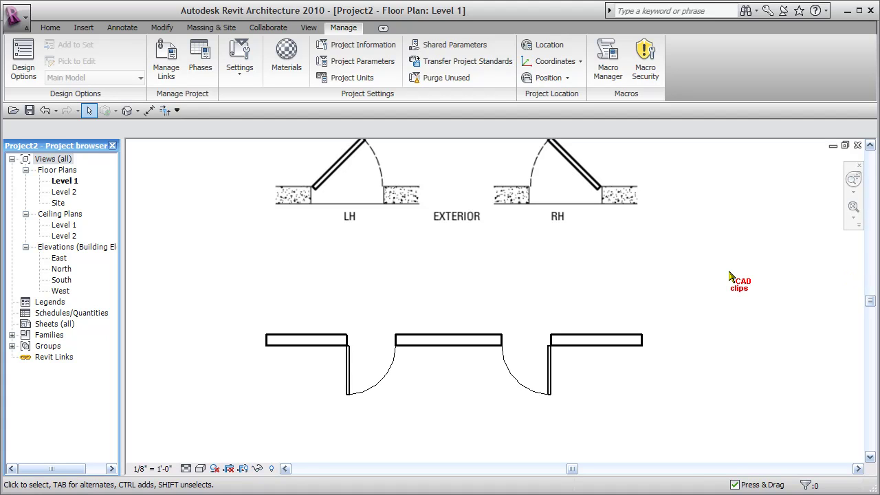
Step: Open the left door's Single-Flush family for editing and bring up its Family Types dialog
click(393, 370)
click(392, 370)
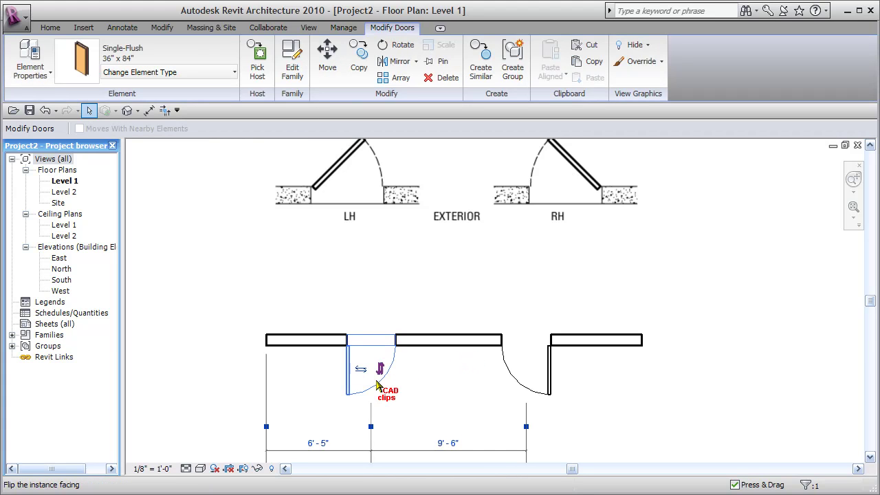
click(292, 55)
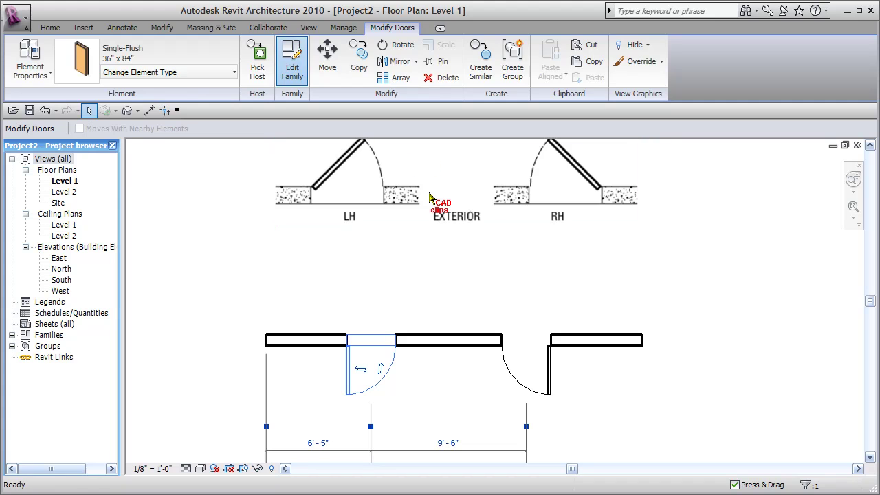
click(526, 275)
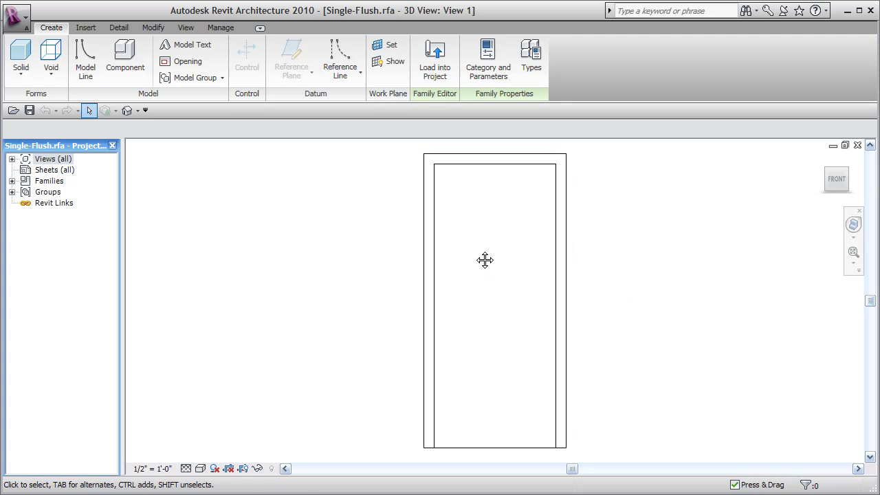
middle_drag(483, 259, 460, 255)
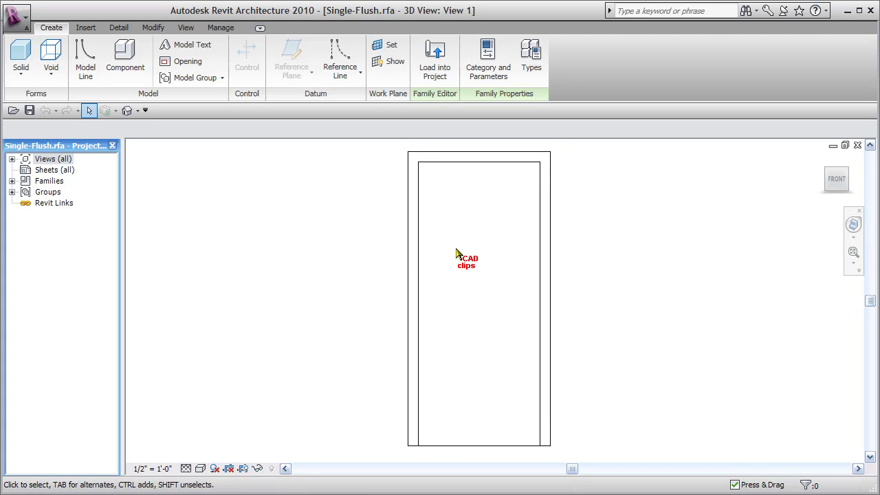
click(531, 58)
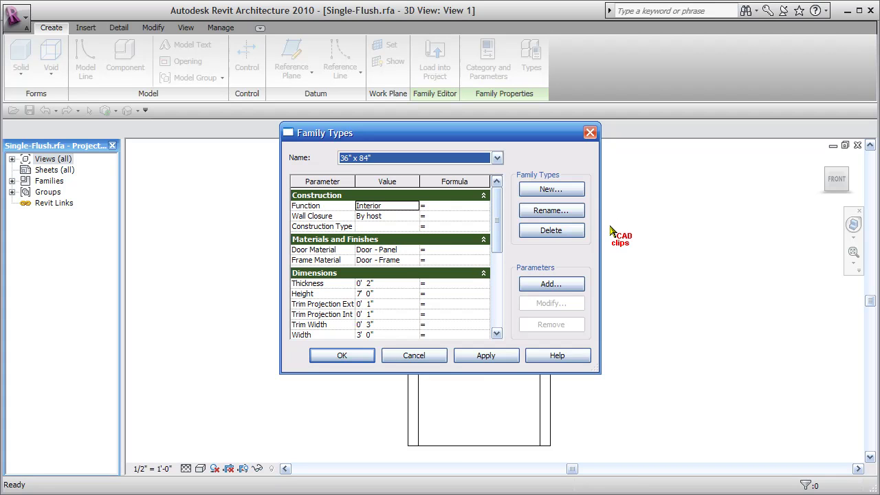
Step: Add the shared Door Info > Swing parameter as an instance parameter grouped under Other
click(560, 283)
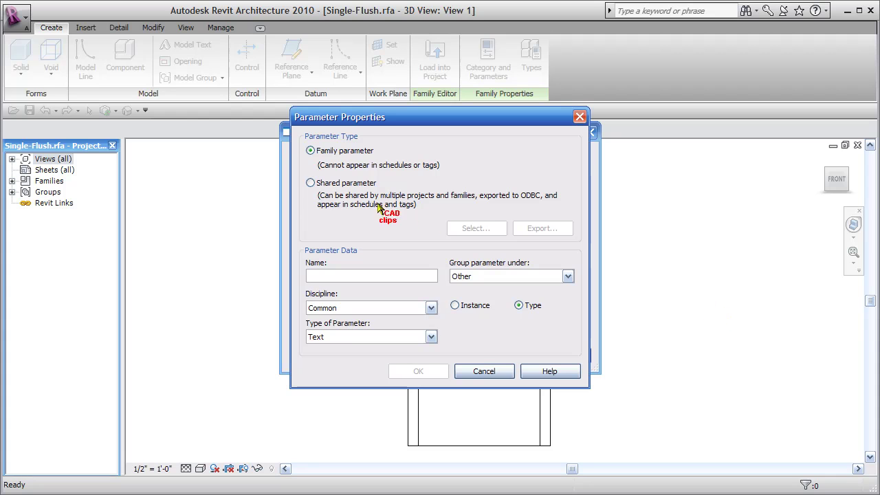
click(311, 183)
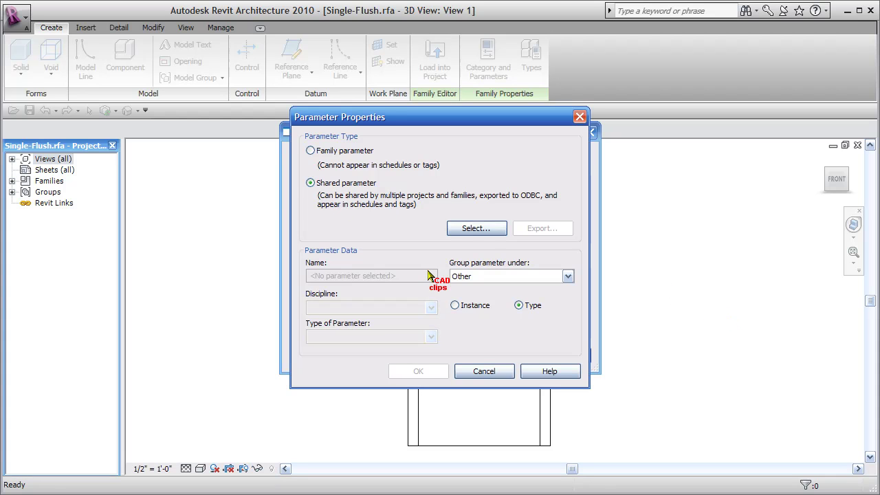
click(476, 227)
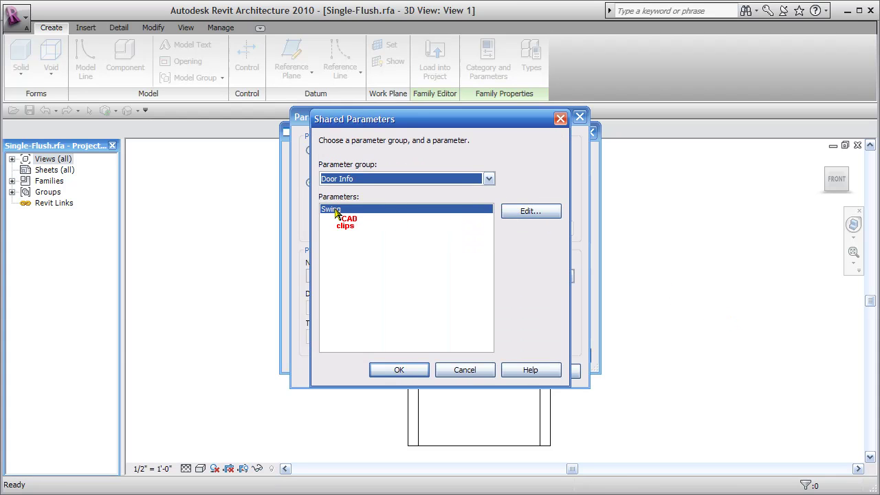
click(420, 369)
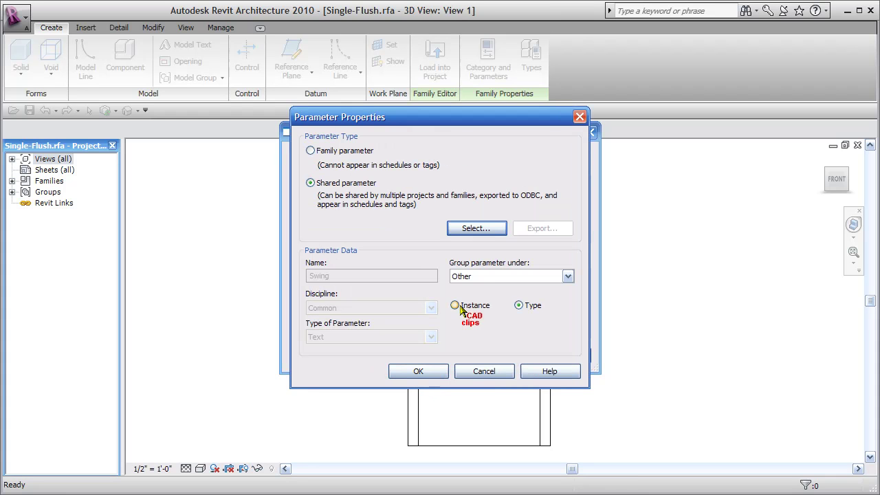
click(466, 276)
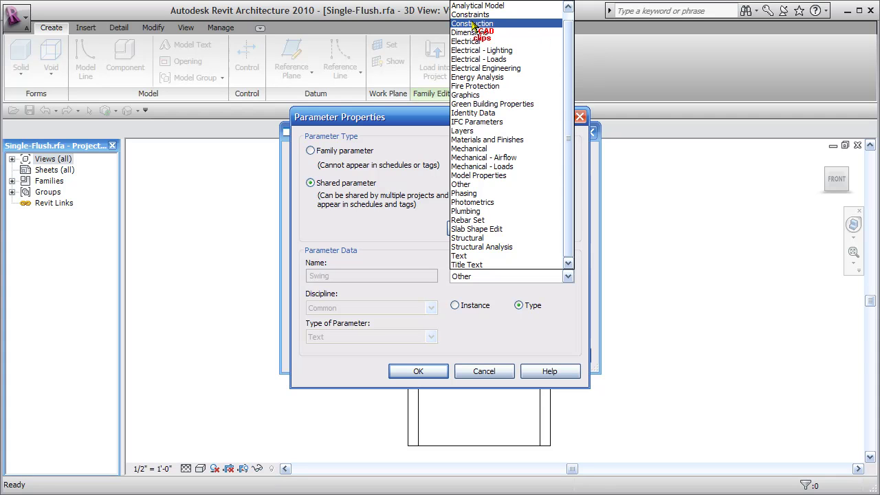
click(468, 185)
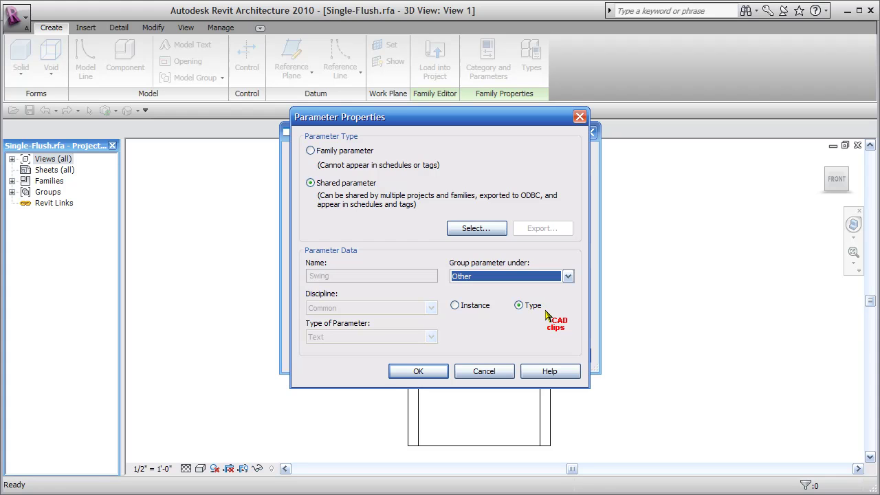
click(455, 305)
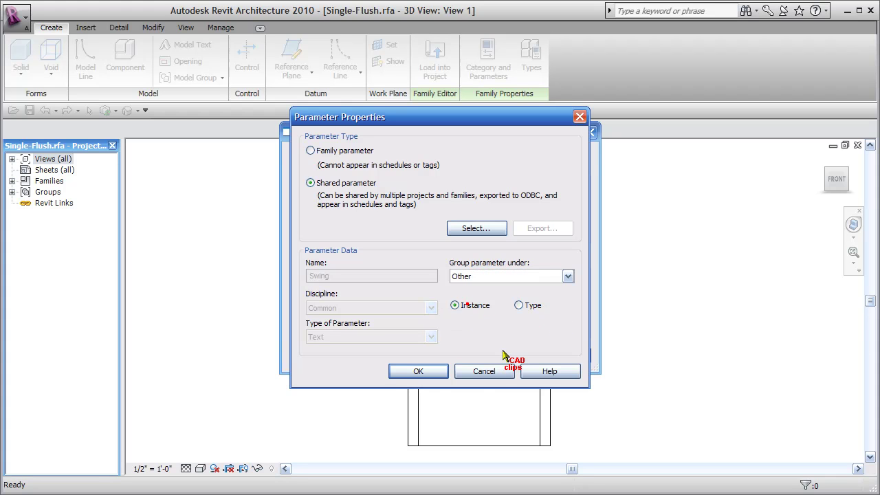
click(419, 371)
click(483, 352)
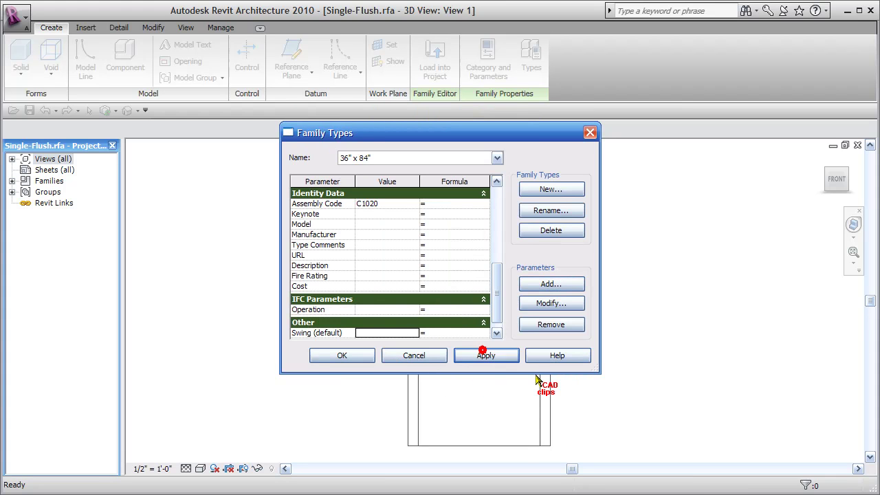
click(356, 356)
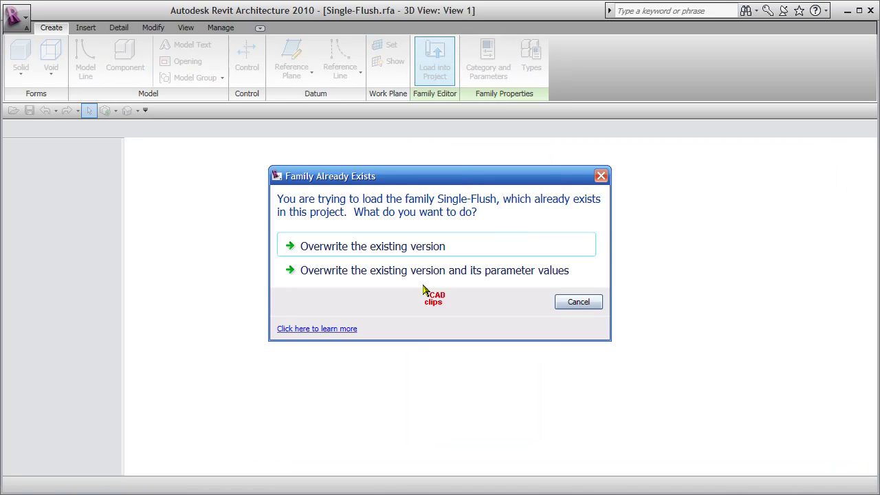
Step: Overwrite the existing Single-Flush version in Project2 with the updated family
click(356, 247)
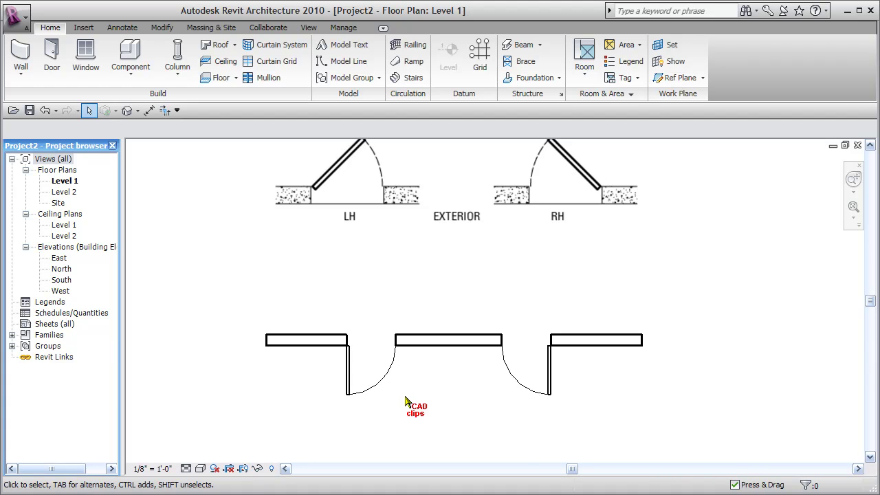
Step: Set the left door's Swing parameter to LH
click(378, 376)
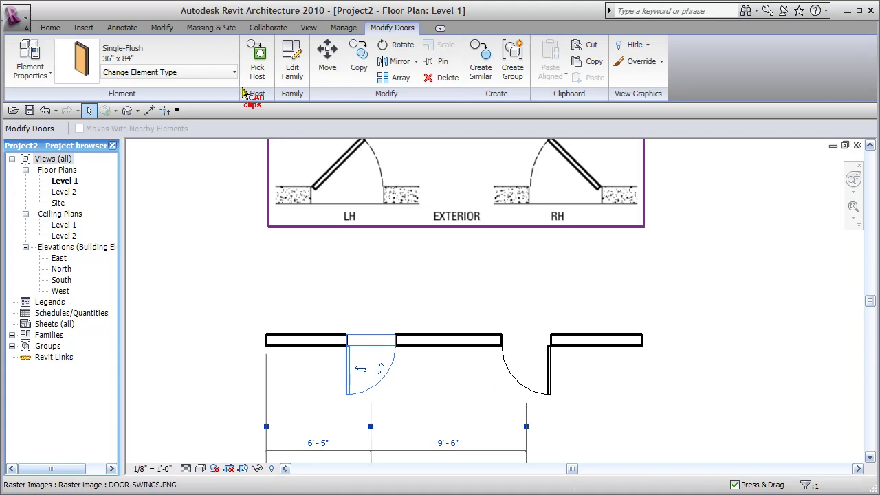
click(30, 55)
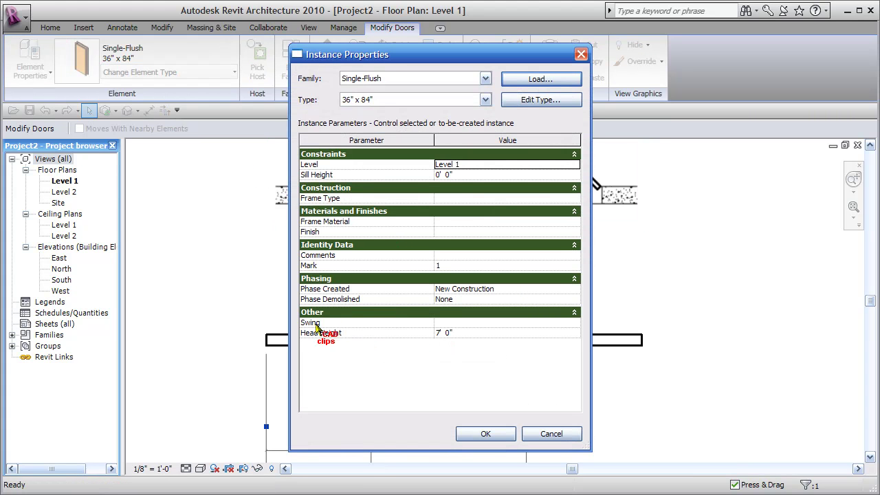
click(555, 323)
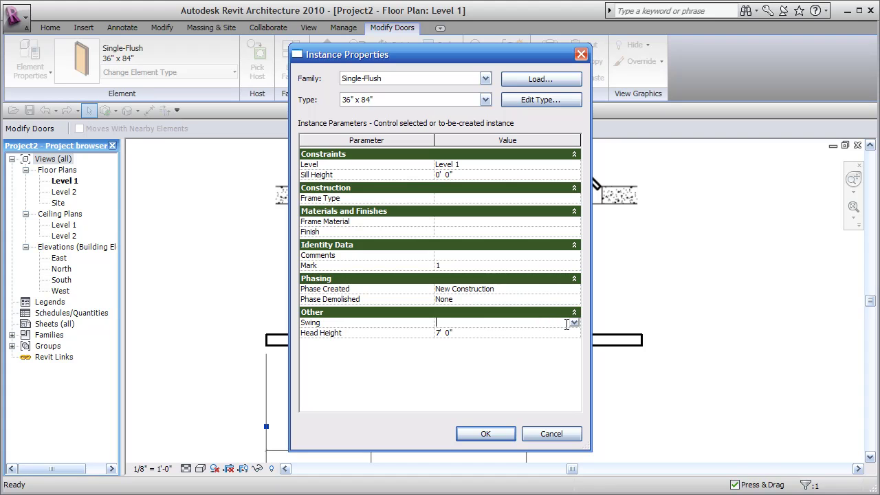
click(487, 434)
click(646, 399)
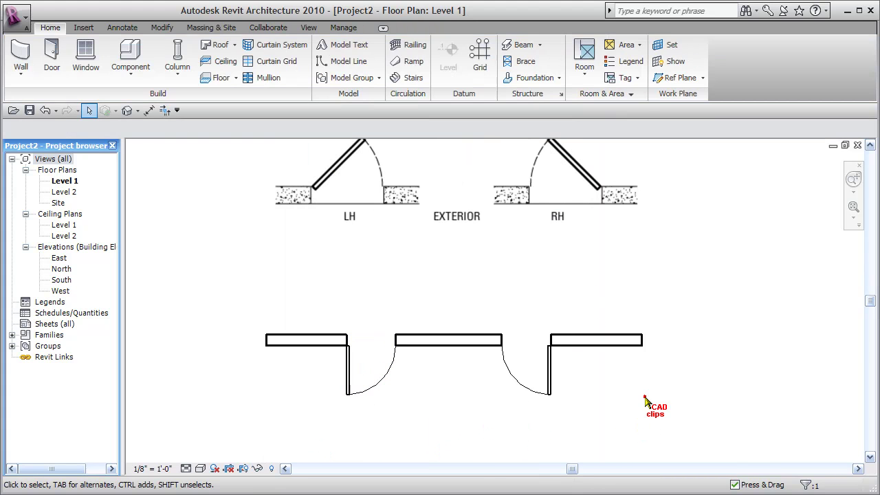
Step: Set the right door's Swing parameter to RH
click(550, 368)
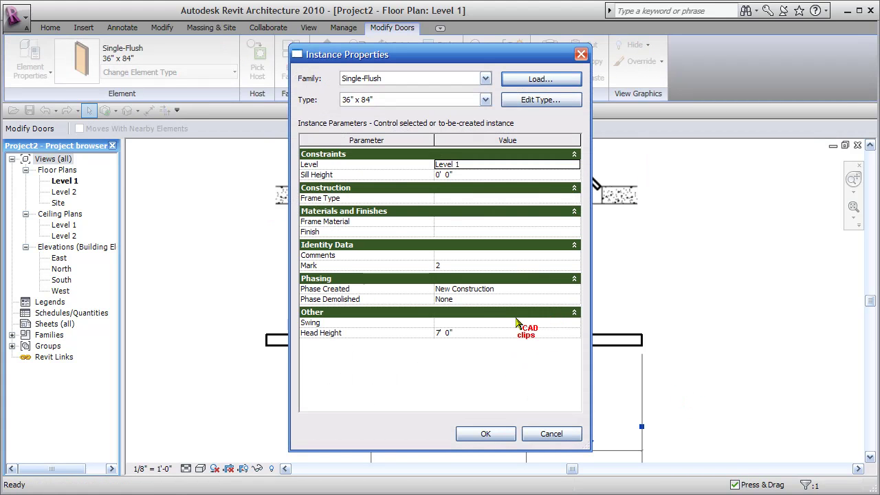
click(470, 318)
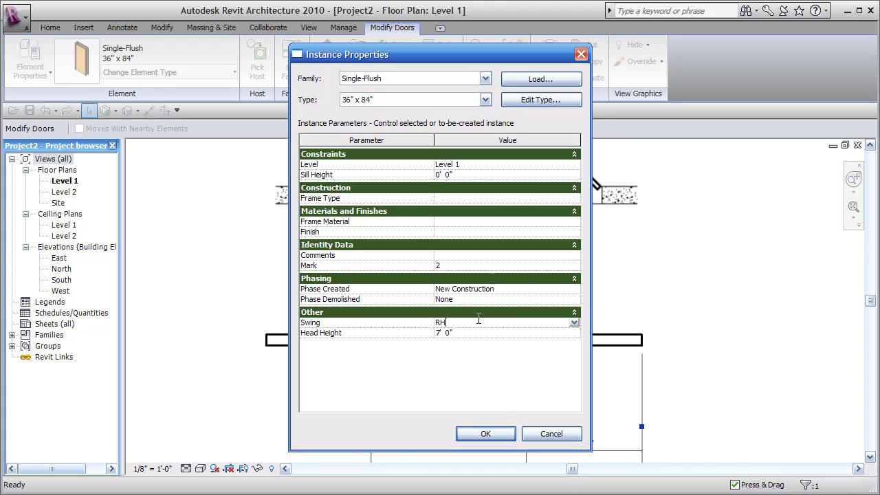
click(490, 432)
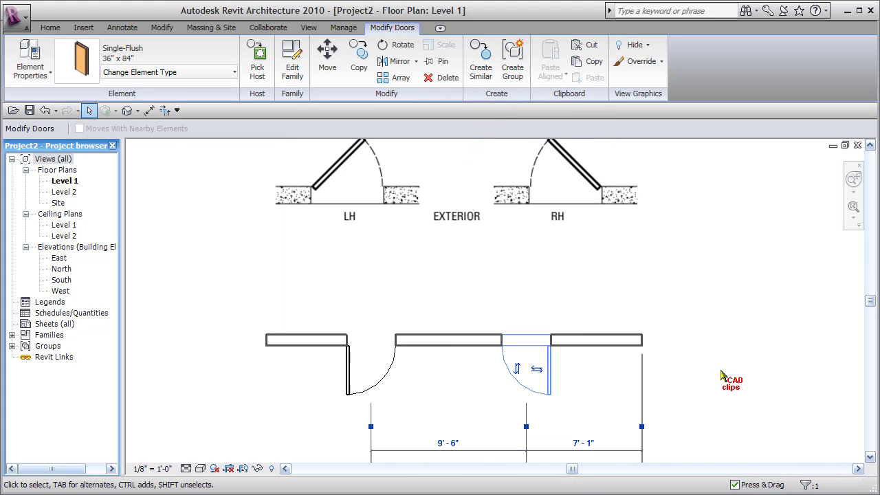
Step: Lengthen the right wall and place a third door in it
click(711, 369)
middle_drag(711, 369, 554, 330)
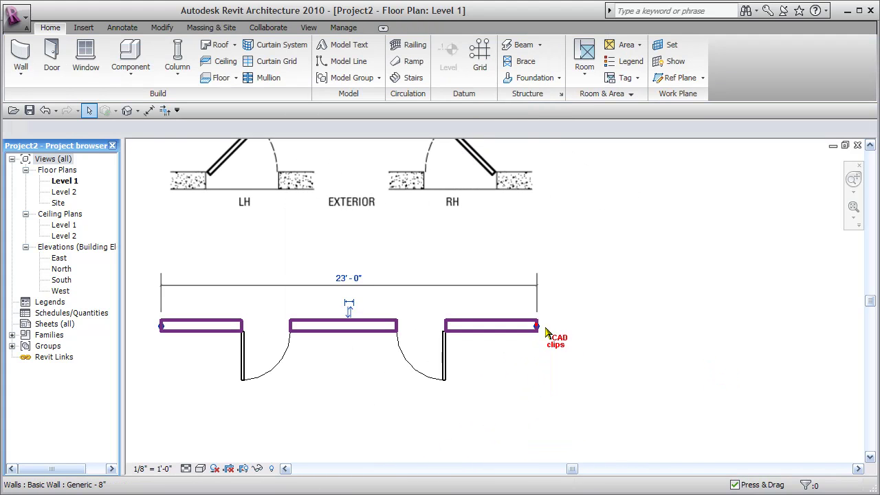
drag(536, 328, 651, 325)
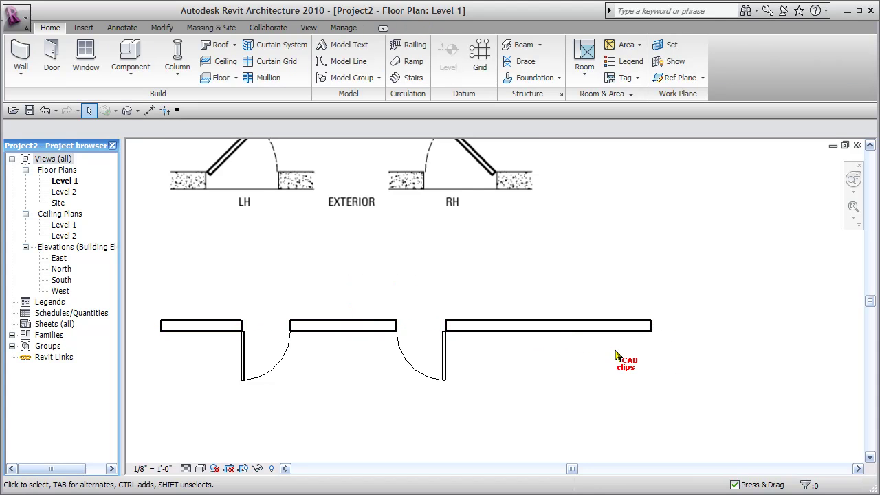
click(58, 55)
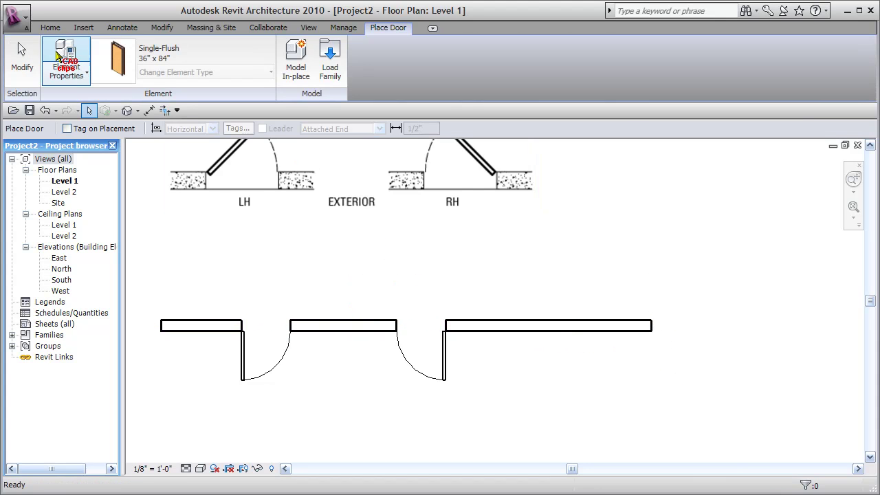
click(553, 322)
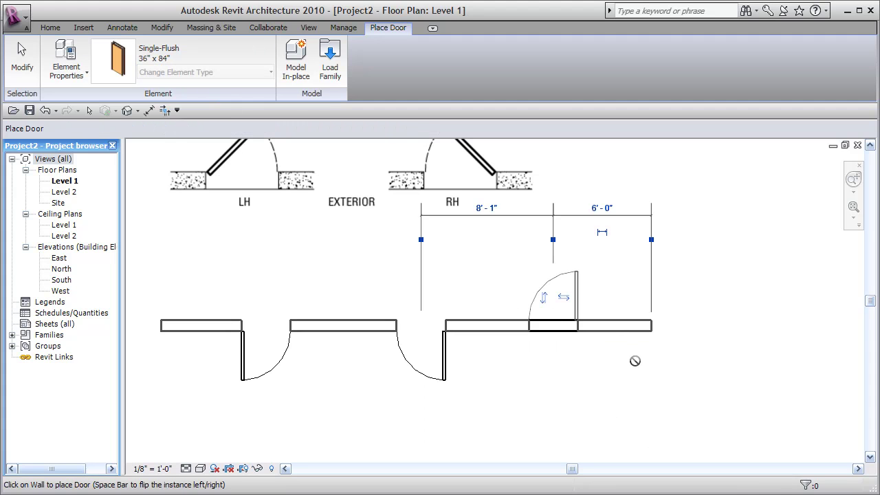
key(Escape)
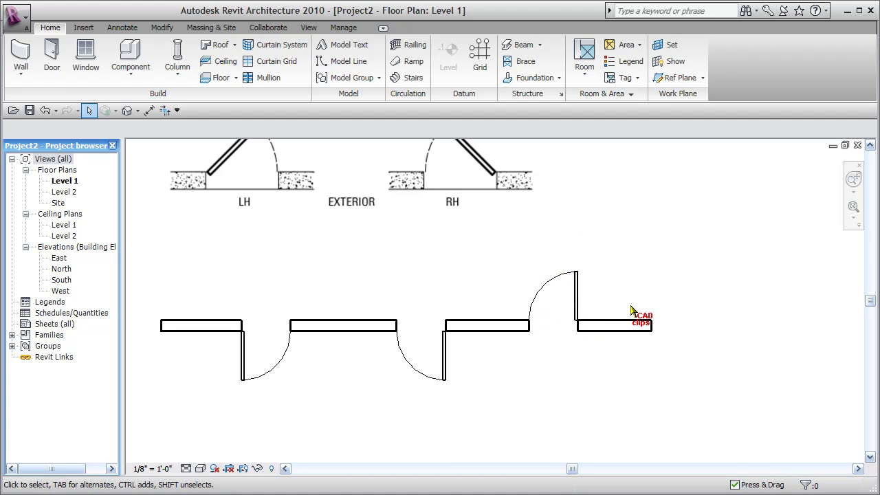
Step: Set the new rightmost door's Swing parameter to LH
click(577, 307)
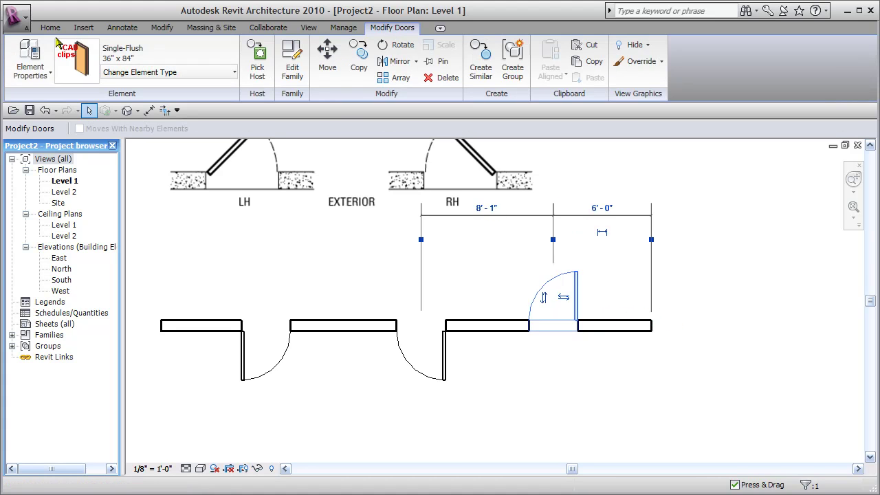
click(31, 55)
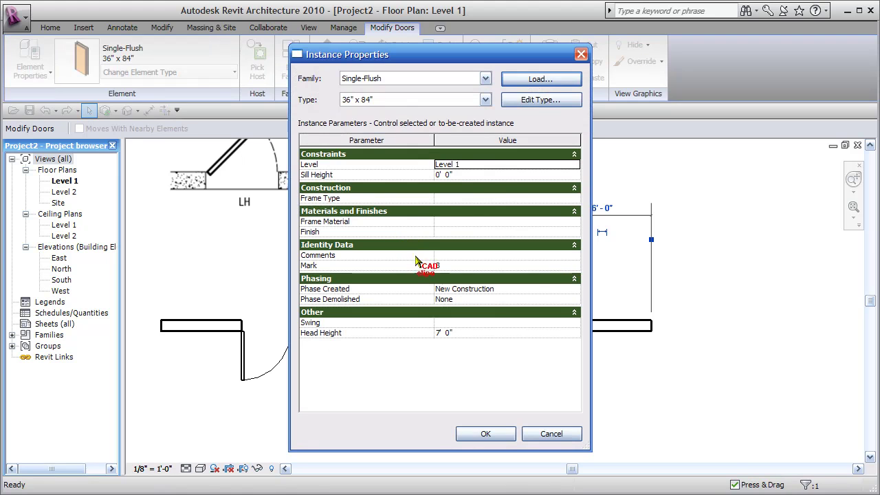
click(575, 323)
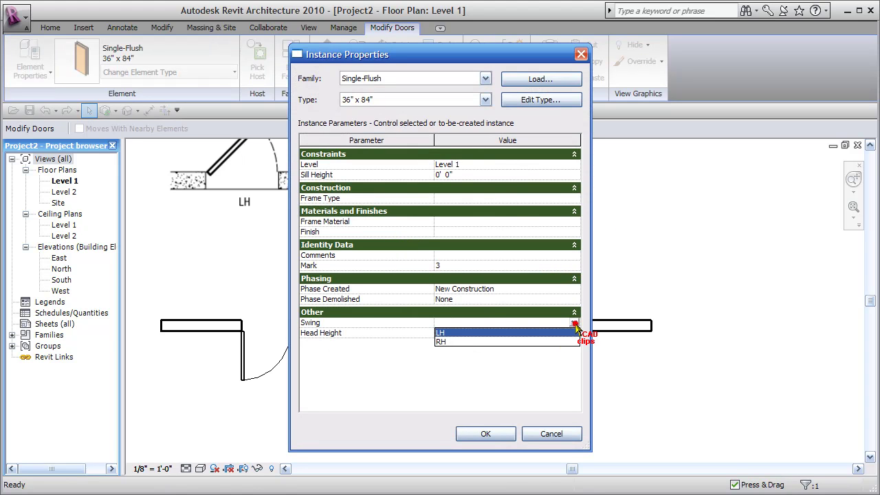
click(454, 334)
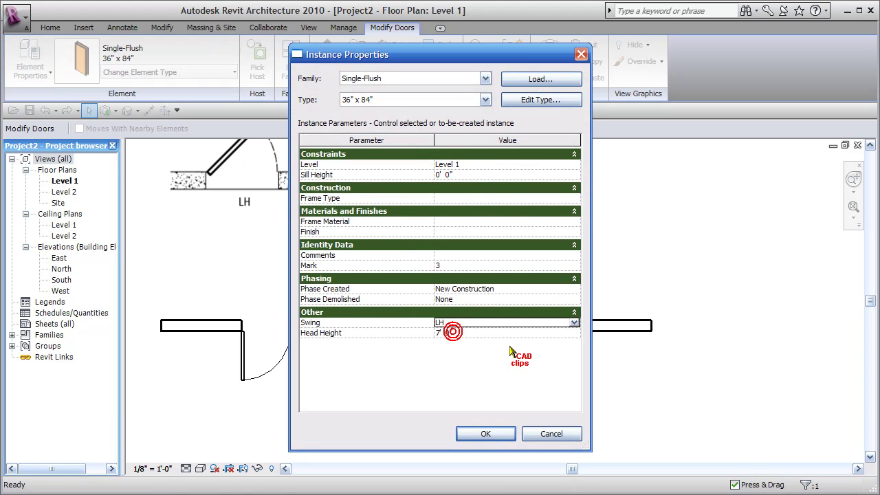
click(487, 435)
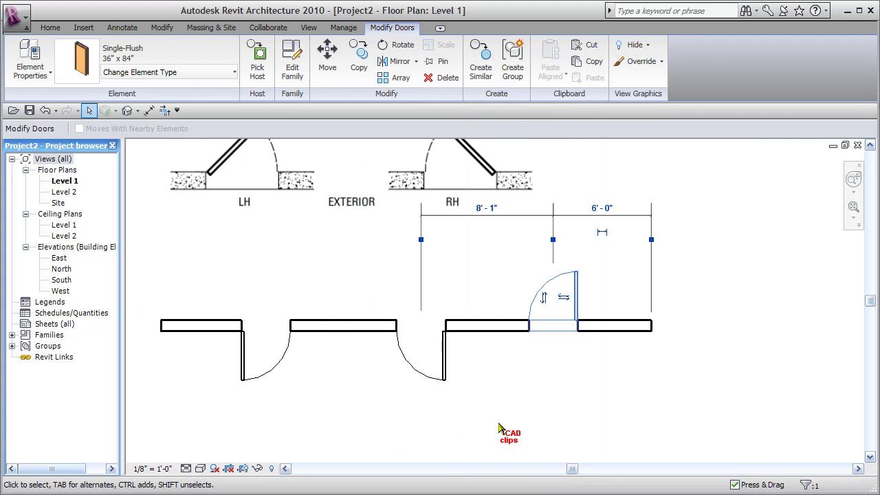
click(458, 429)
middle_drag(478, 366, 529, 339)
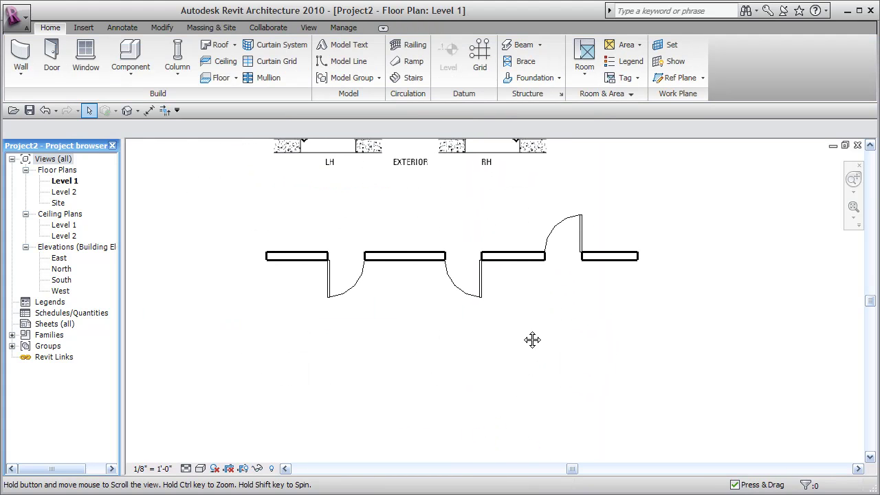
Step: Create a new Door Schedule for the Doors category
click(308, 28)
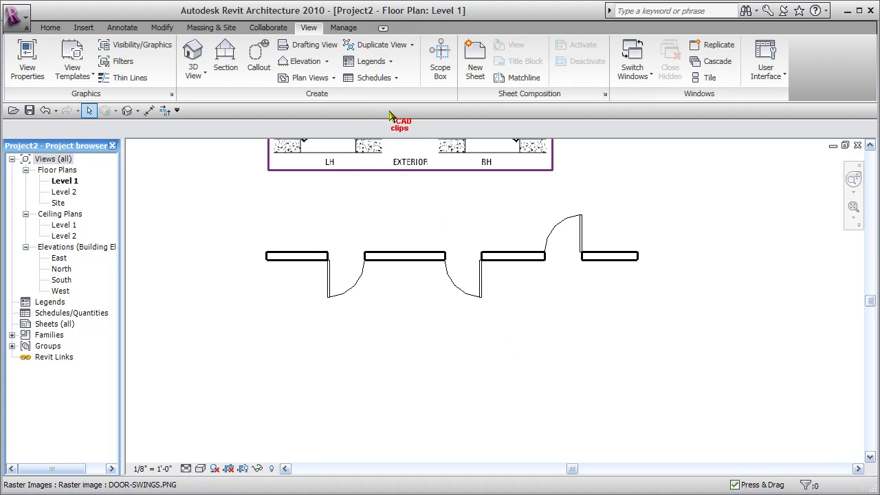
click(385, 77)
click(383, 103)
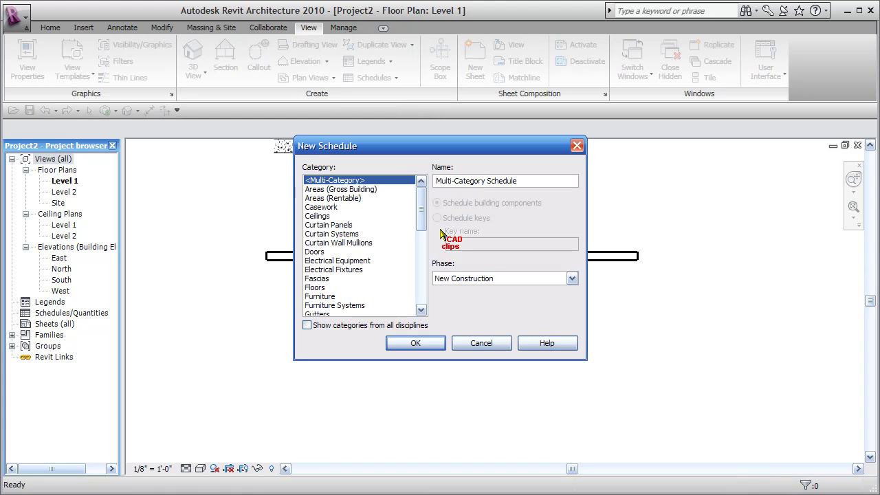
scroll(416, 208, down, 2)
click(315, 216)
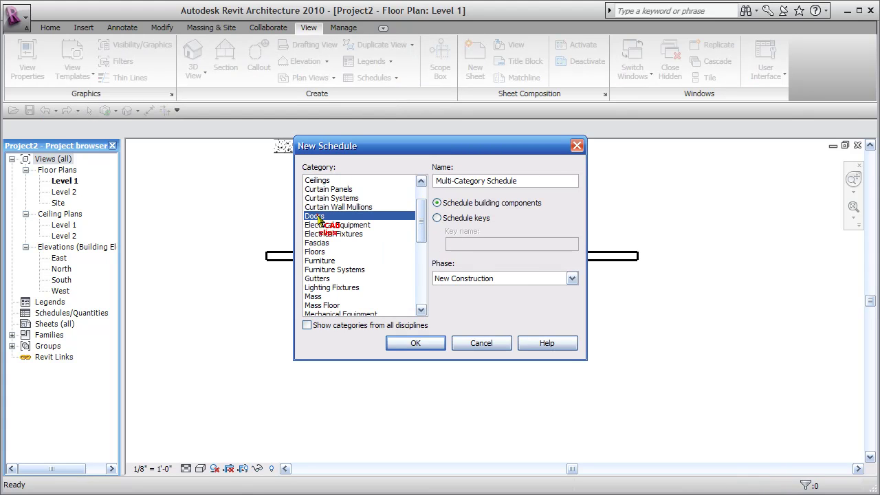
drag(507, 182, 436, 181)
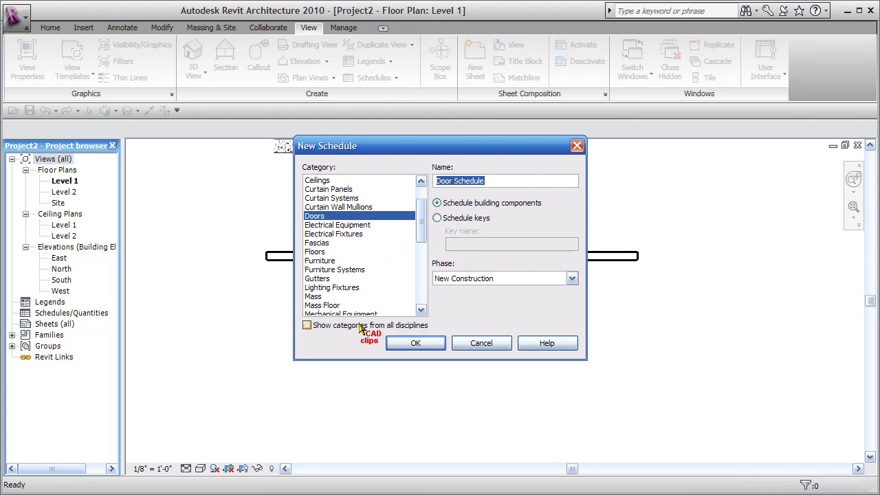
click(421, 343)
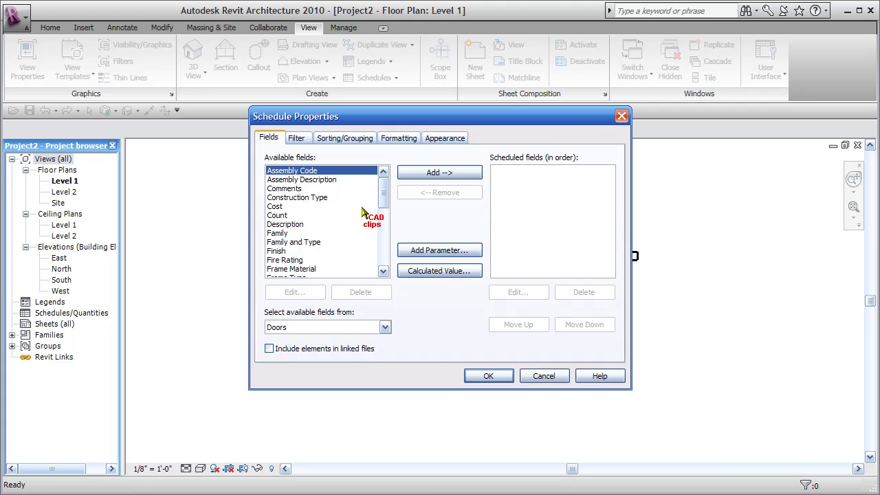
Step: Add Height, Width and Swing to the schedule's fields
scroll(384, 187, down, 2)
double_click(275, 251)
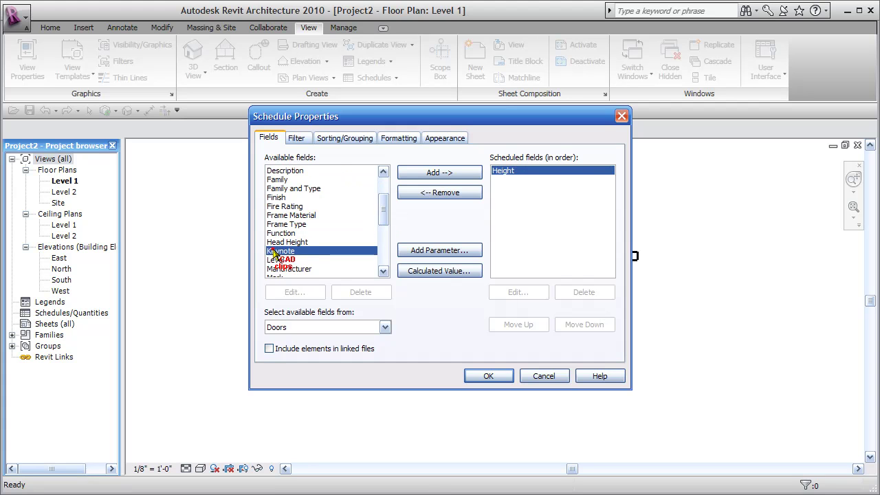
drag(383, 201, 384, 263)
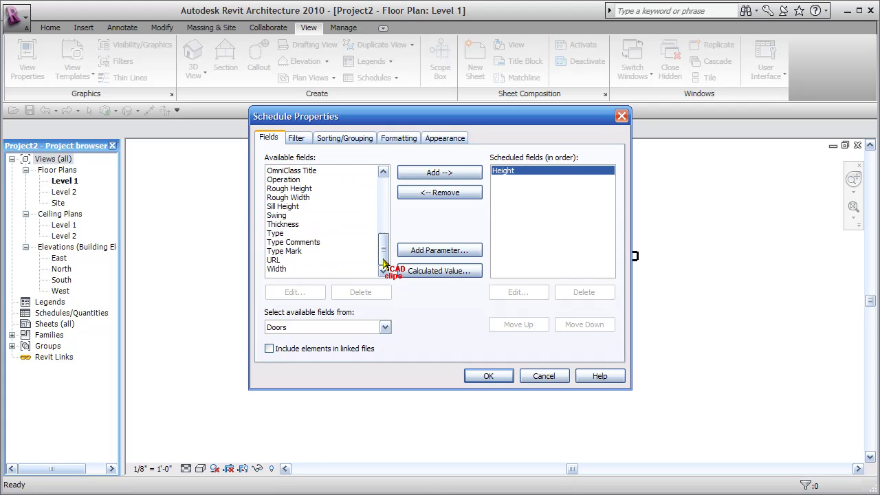
double_click(275, 269)
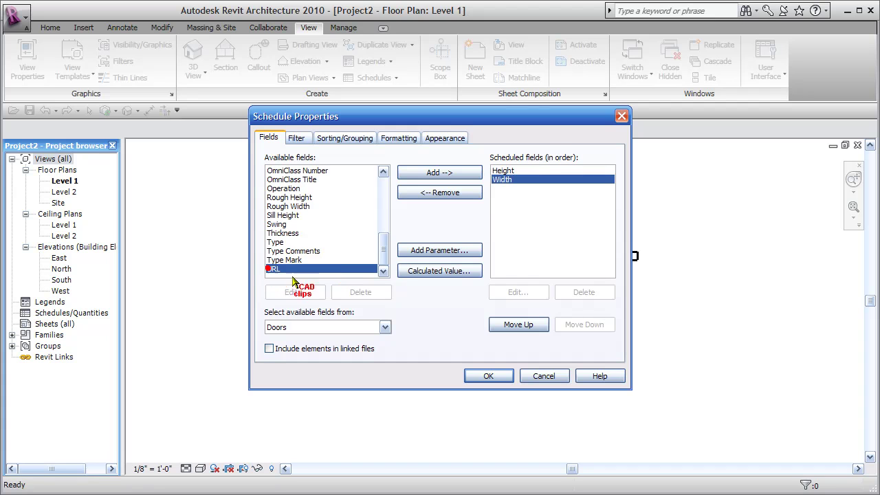
double_click(278, 224)
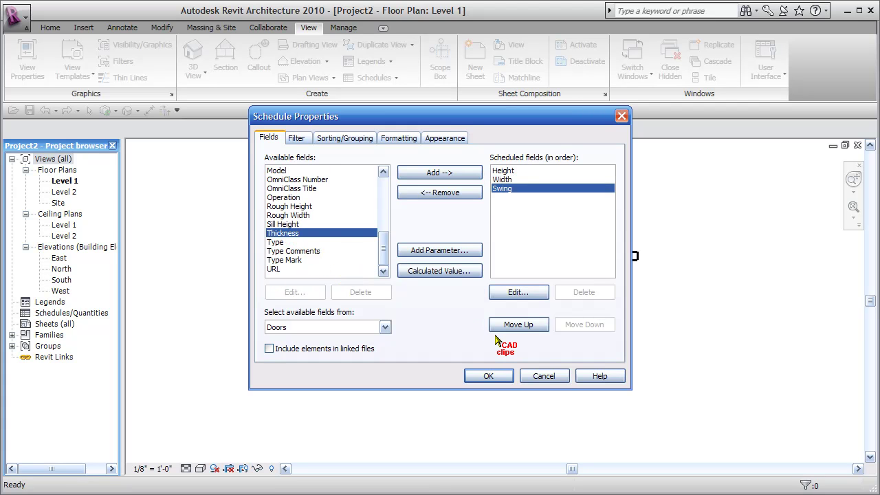
click(489, 377)
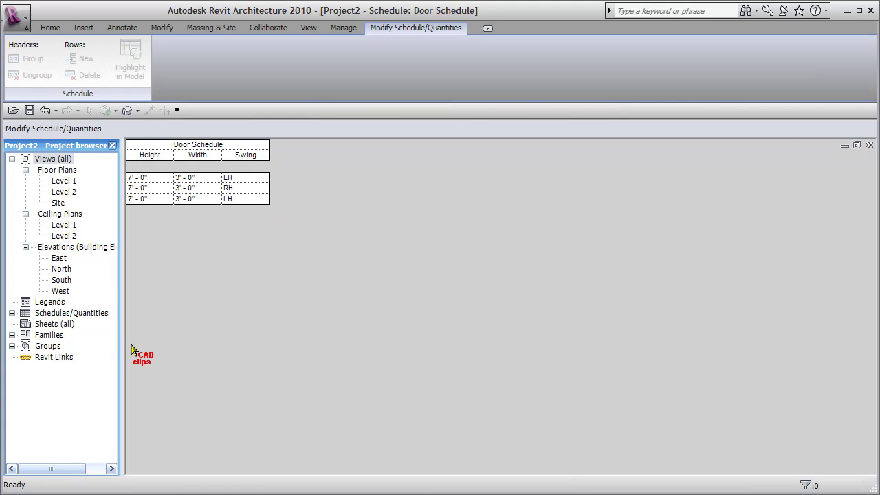
Step: Find Door Schedule under Schedules/Quantities, then reopen Level 1 and pan to the handing diagram
click(12, 313)
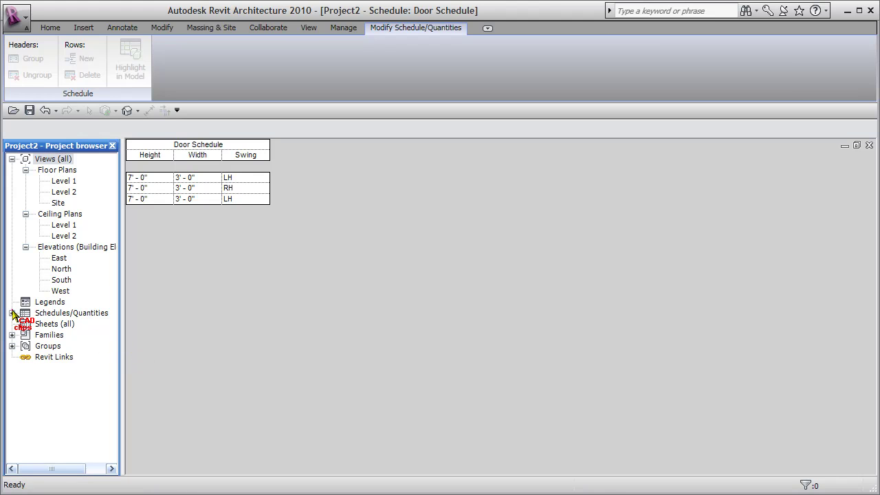
click(77, 326)
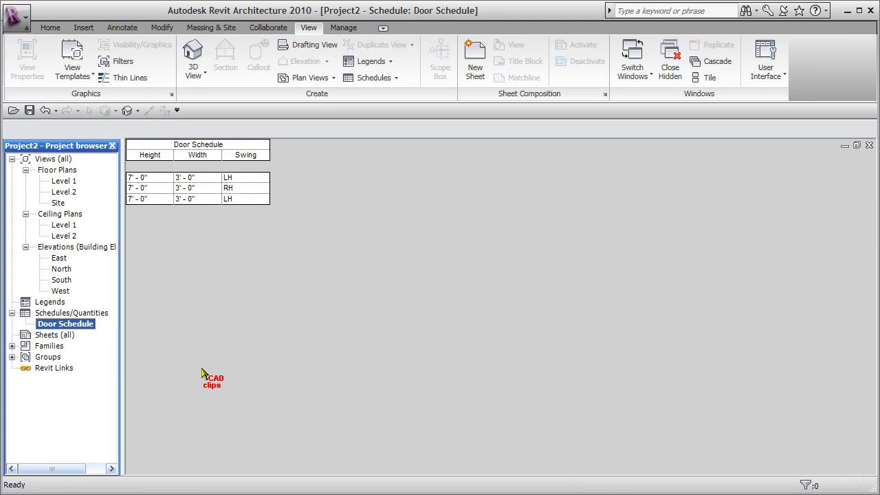
double_click(64, 181)
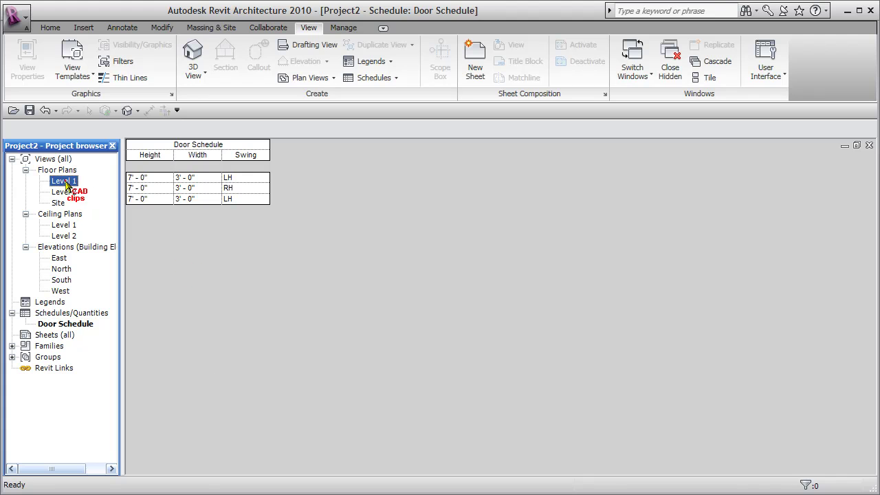
middle_drag(542, 357, 526, 417)
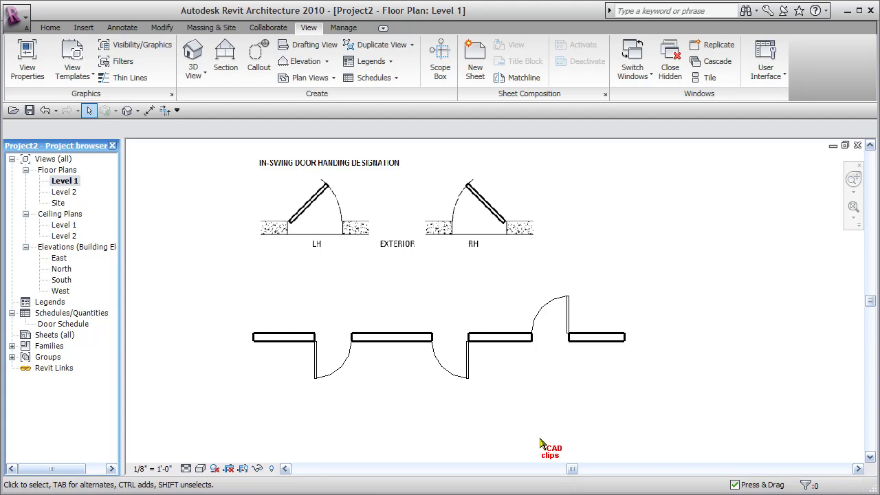
Step: Flip the middle door, set its Swing to LH, and reopen the Door Schedule
click(474, 389)
click(458, 360)
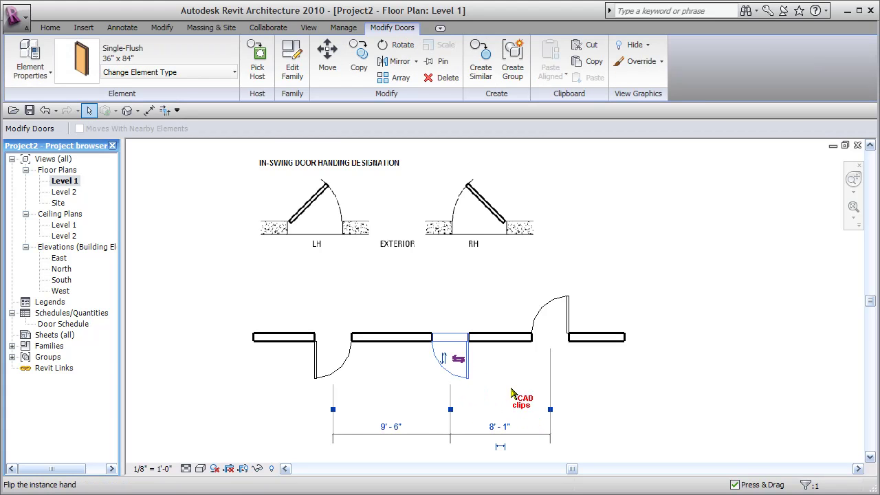
click(30, 52)
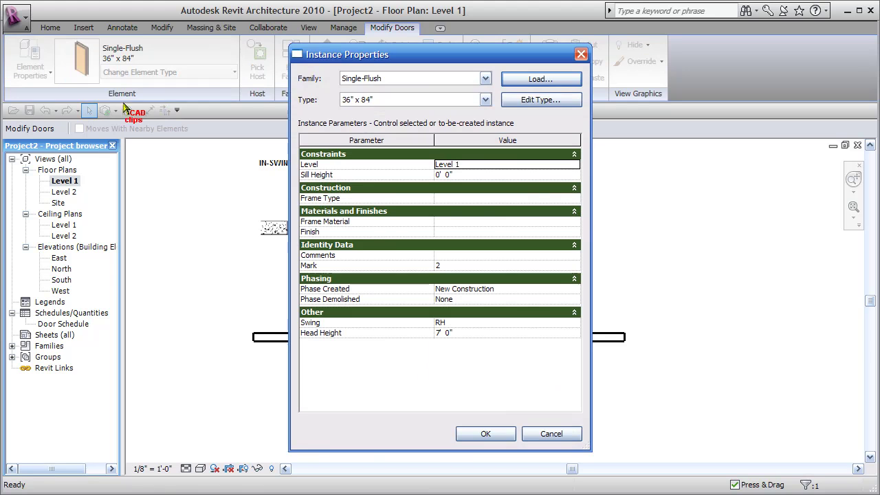
click(574, 323)
click(453, 333)
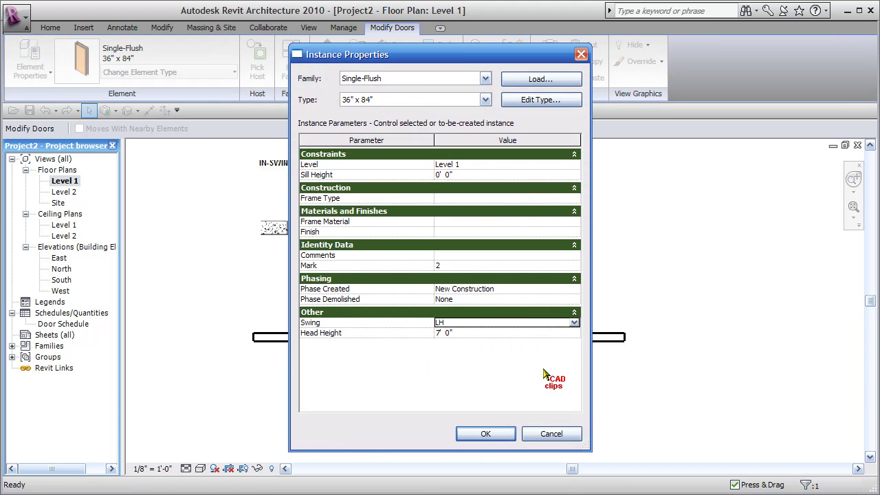
click(496, 435)
click(685, 371)
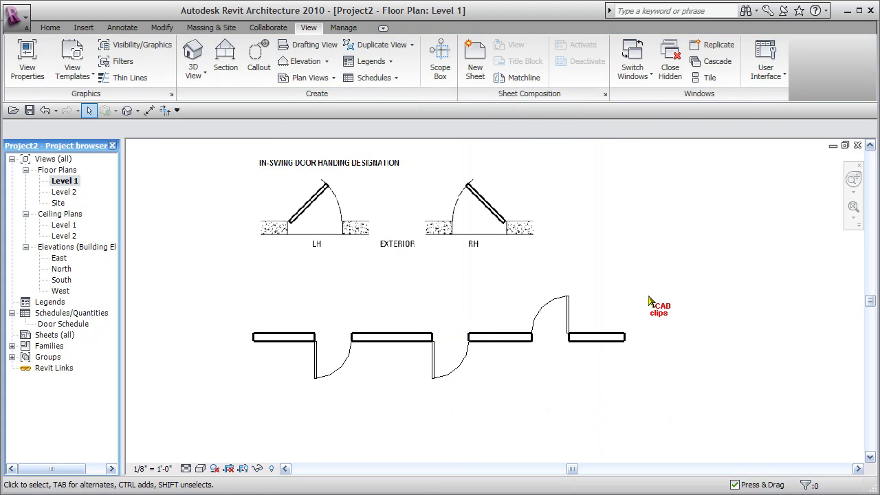
double_click(62, 324)
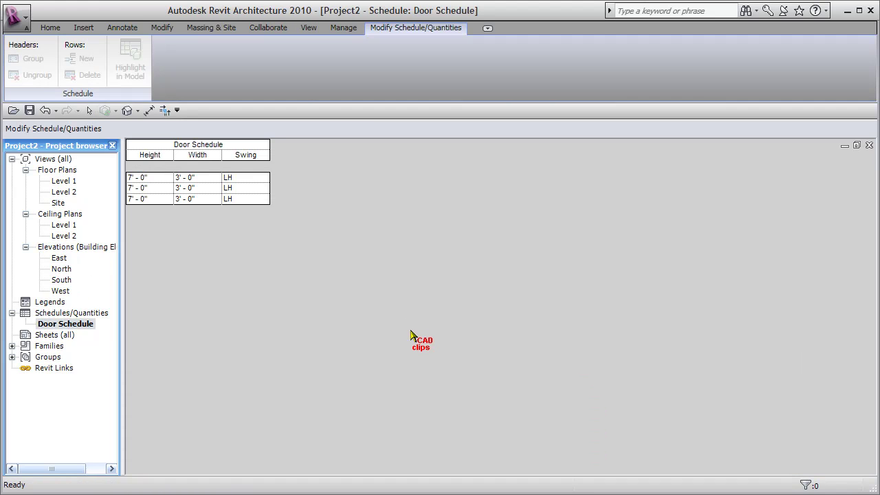